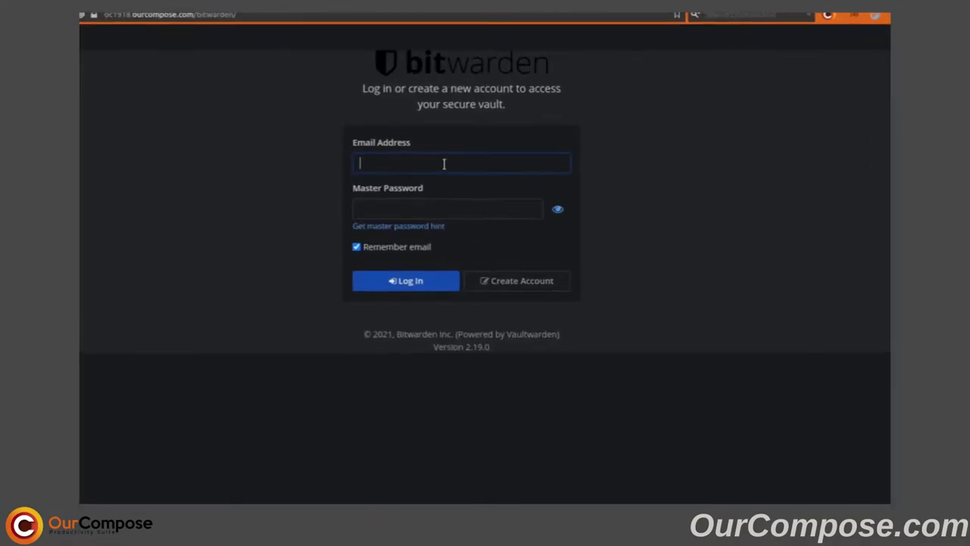
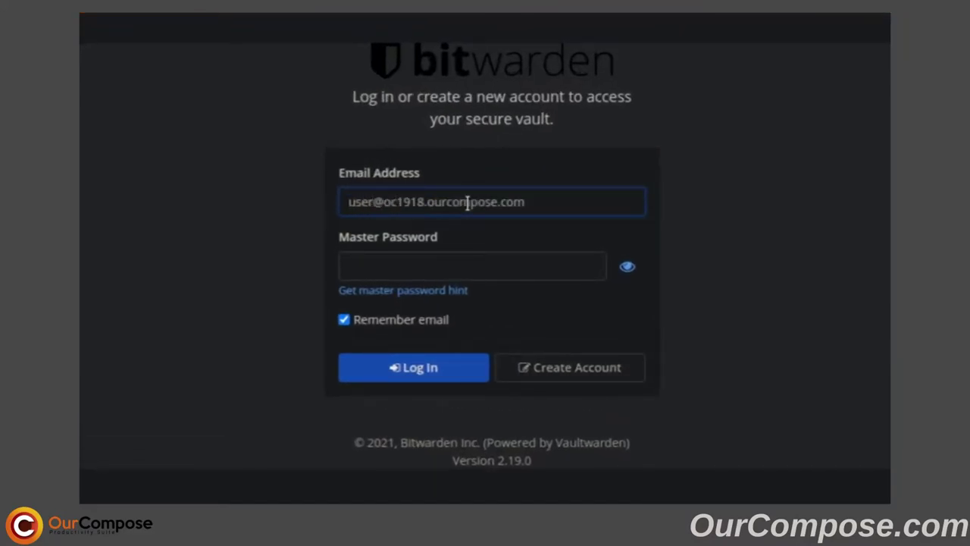
Log in with the account's e-mail and master password, fixing one mistyped character.
{"action": "key", "text": "Tab"}
{"action": "type", "text": "••••••••••••"}
{"action": "key", "text": "BackSpace"}
{"action": "key", "text": "BackSpace"}
{"action": "key", "text": "BackSpace"}
{"action": "key", "text": "BackSpace"}
{"action": "key", "text": "BackSpace"}
{"action": "key", "text": "BackSpace"}
{"action": "key", "text": "BackSpace"}
{"action": "key", "text": "BackSpace"}
{"action": "key", "text": "BackSpace"}
{"action": "key", "text": "BackSpace"}
{"action": "key", "text": "BackSpace"}
{"action": "key", "text": "BackSpace"}
{"action": "type", "text": "••••••••••••"}
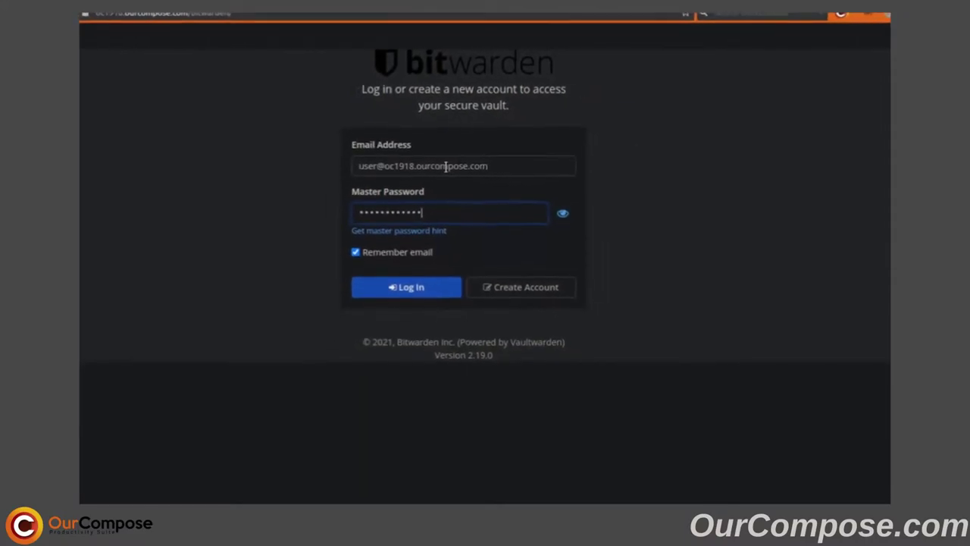
{"action": "key", "text": "Return"}
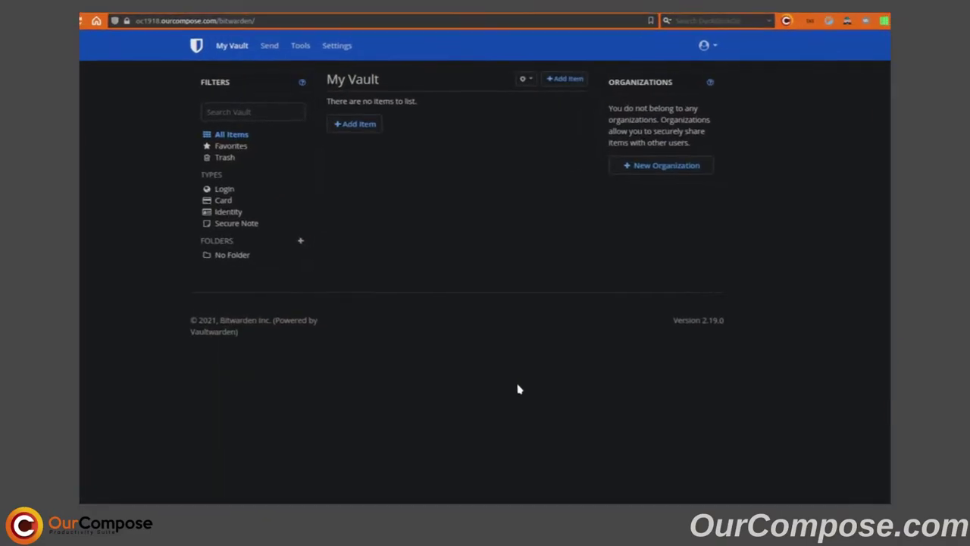
Create an 'eBay' login item with username 'username' and a generated password.
{"action": "left_click", "coordinate": [348, 144]}
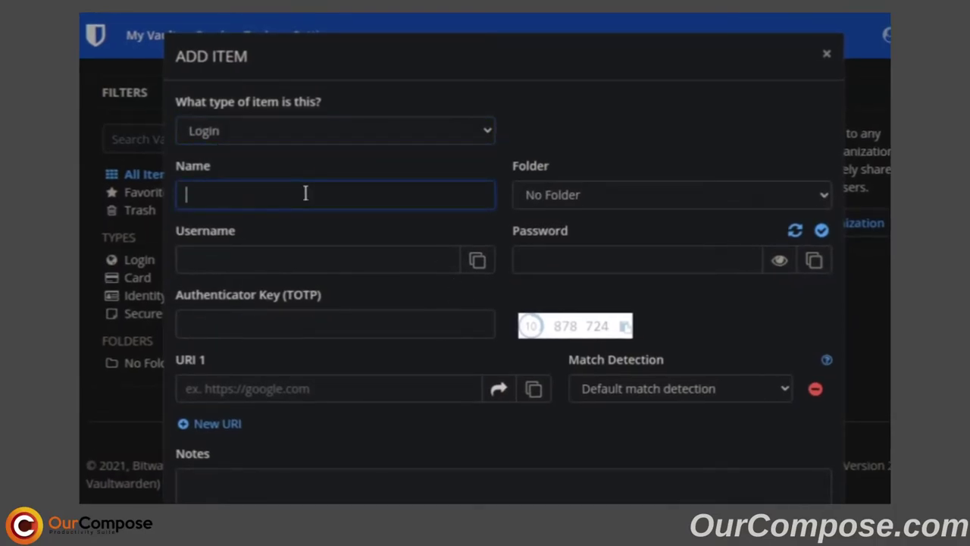
{"action": "type", "text": "eBay"}
{"action": "left_click", "coordinate": [284, 260]}
{"action": "type", "text": "username"}
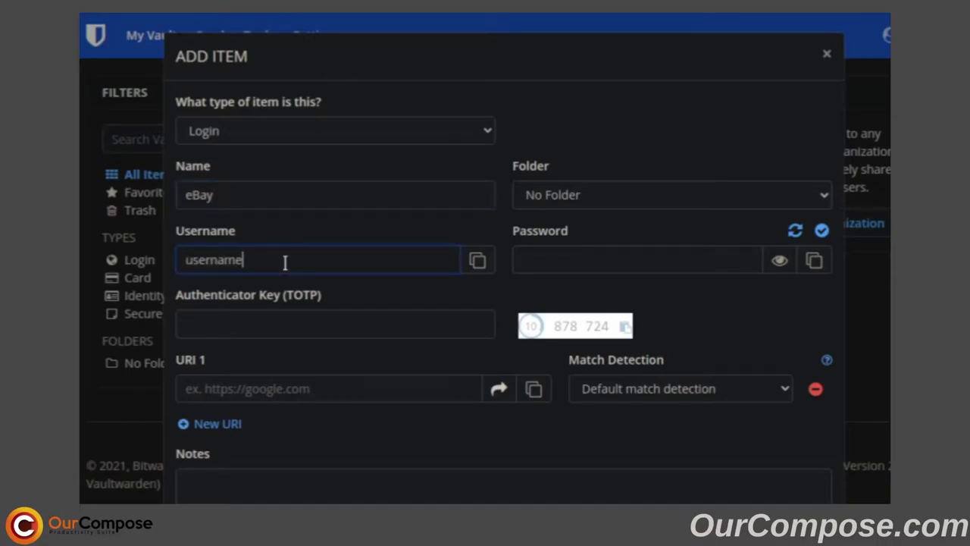
{"action": "left_click", "coordinate": [795, 231]}
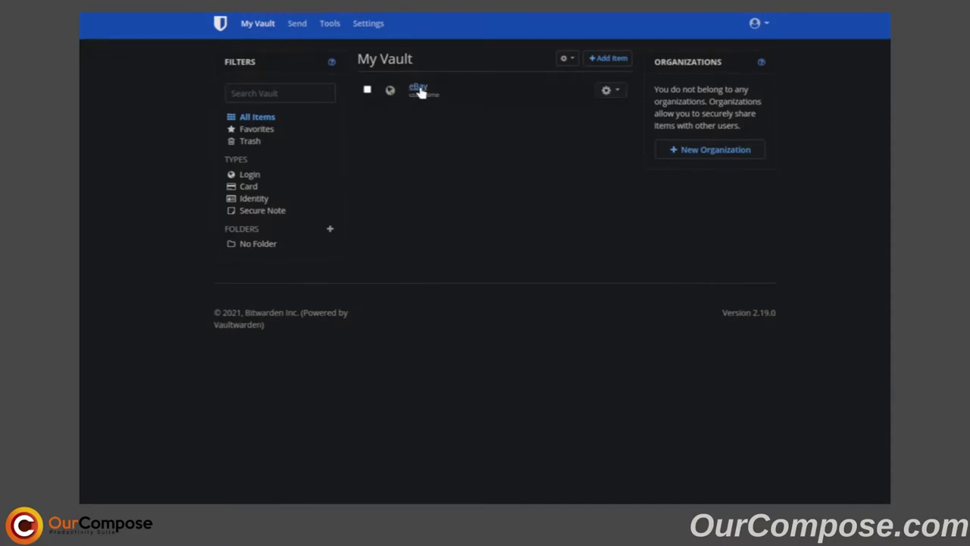
Regenerate and save the eBay password, then reopen it to view its one-entry password history.
{"action": "left_click", "coordinate": [419, 87]}
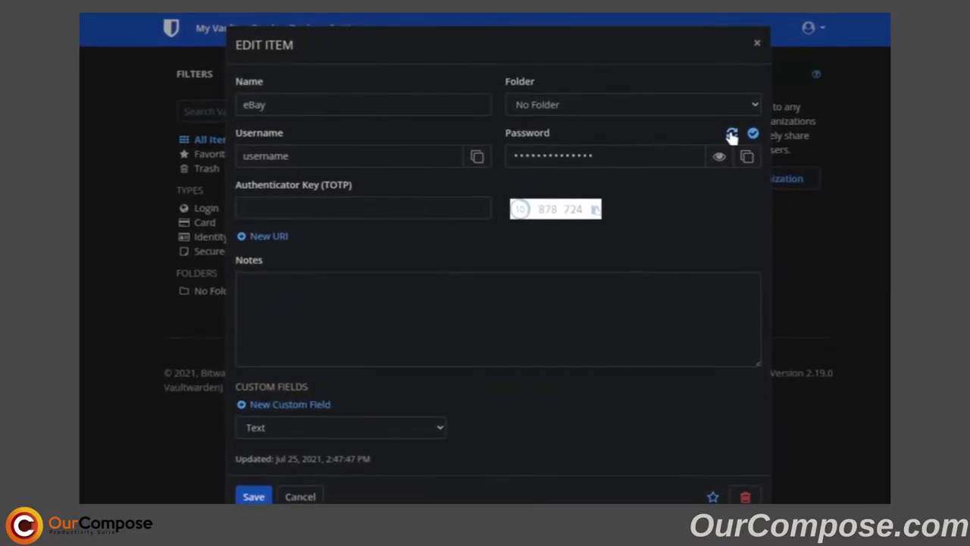
{"action": "left_click", "coordinate": [732, 134]}
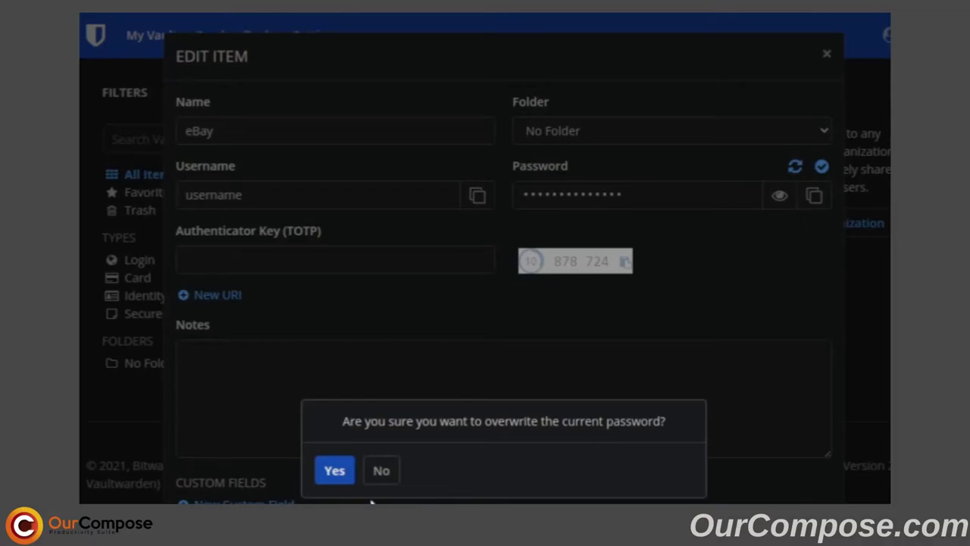
{"action": "left_click", "coordinate": [335, 470]}
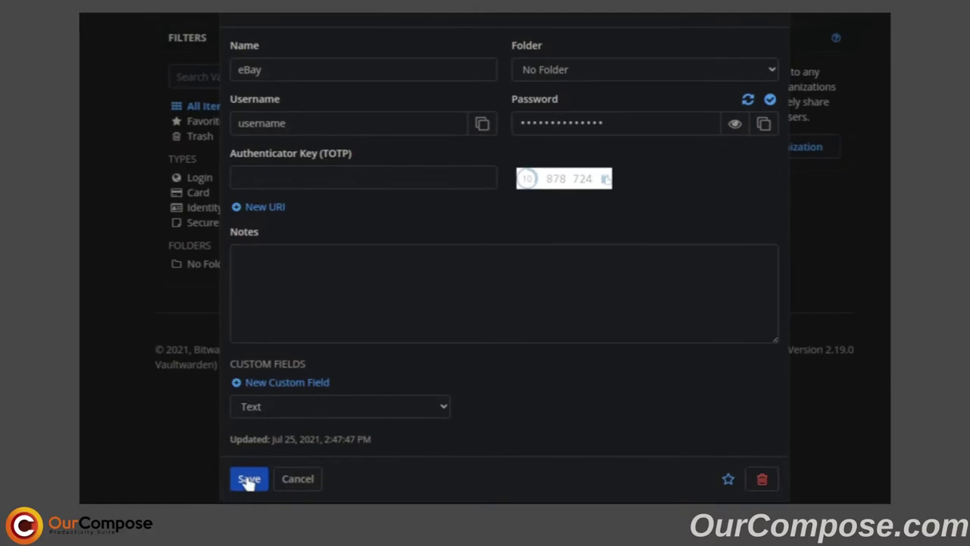
{"action": "left_click", "coordinate": [247, 485]}
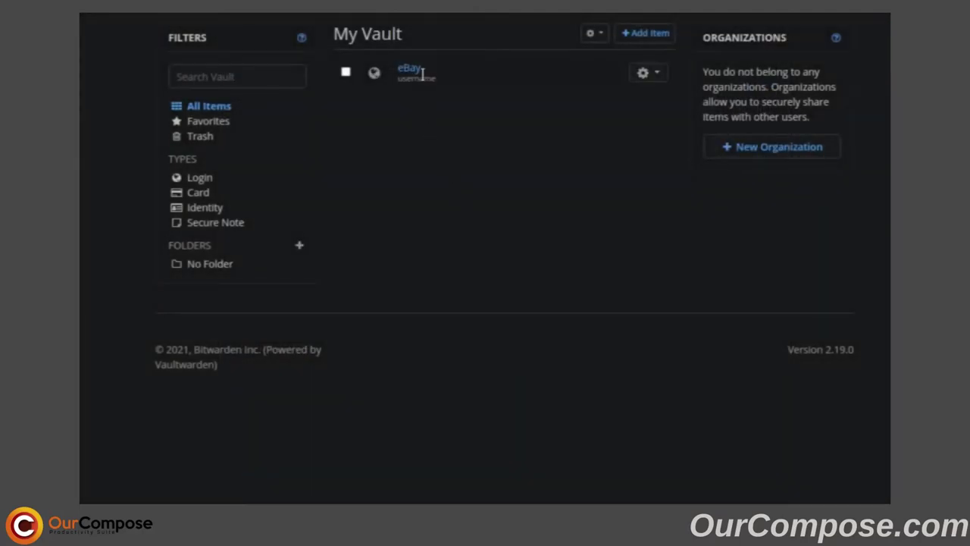
{"action": "left_click", "coordinate": [414, 69]}
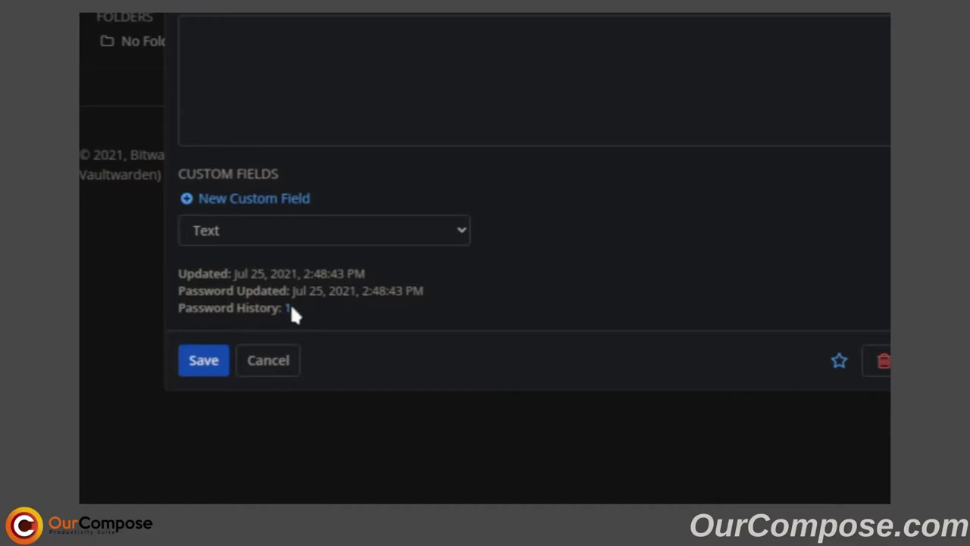
{"action": "left_click", "coordinate": [289, 309]}
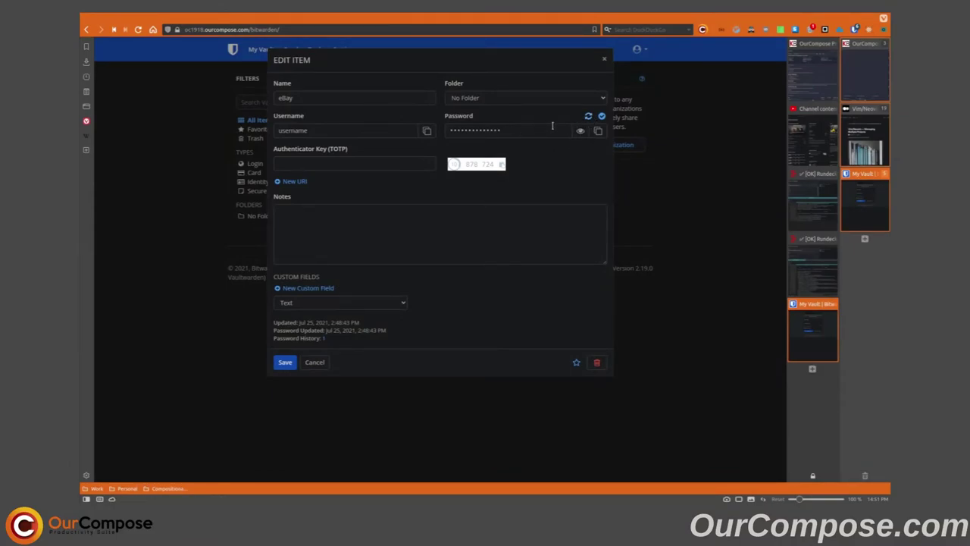
Close the eBay login and regenerate a 14-character password in the Password Generator.
{"action": "left_click", "coordinate": [605, 59]}
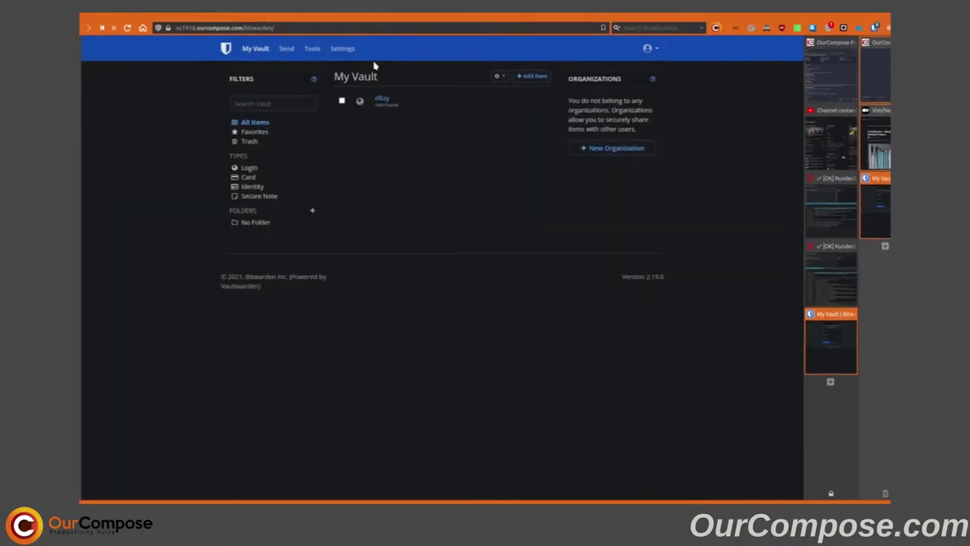
{"action": "left_click", "coordinate": [311, 47]}
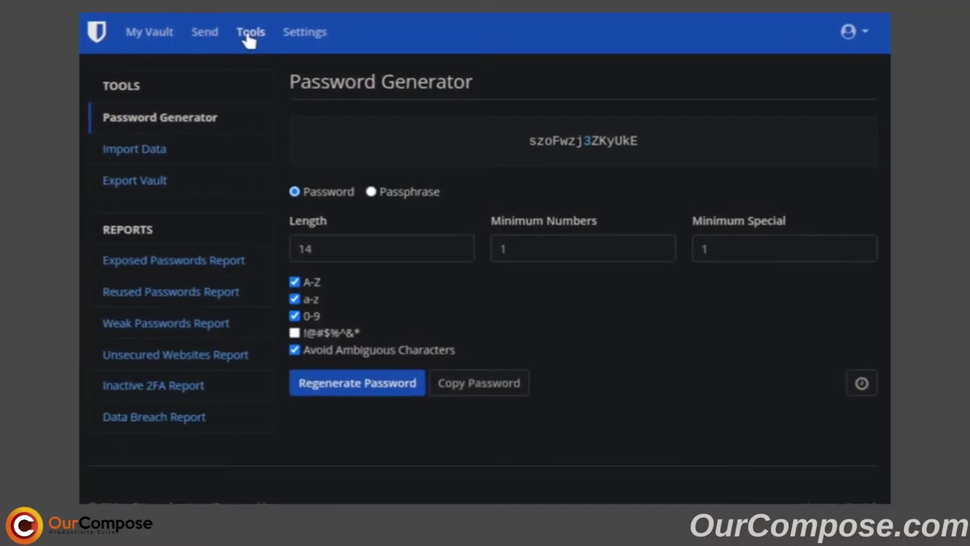
{"action": "left_click", "coordinate": [250, 38]}
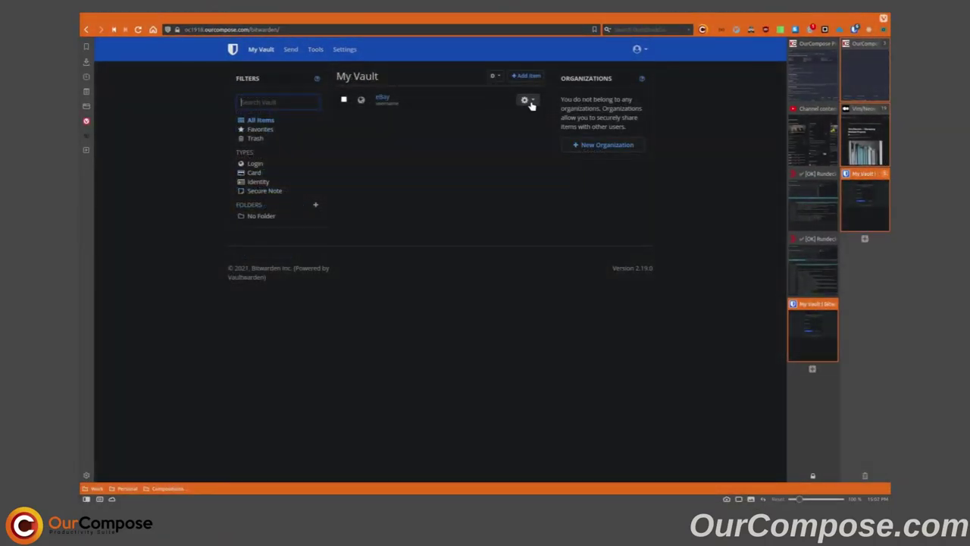
Paste the Authenticator Test otpauth URI into the eBay login's TOTP key field and save.
{"action": "left_click", "coordinate": [526, 100]}
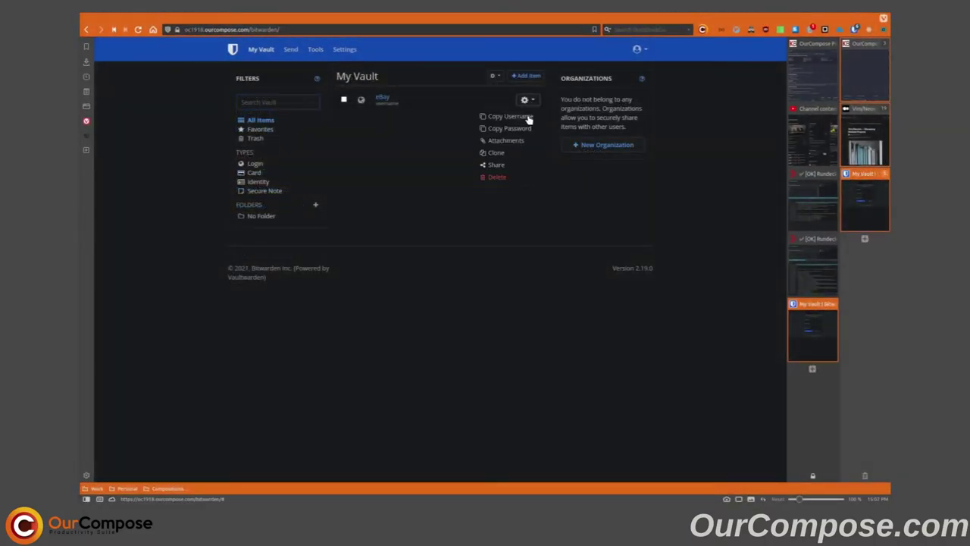
{"action": "left_click", "coordinate": [385, 99]}
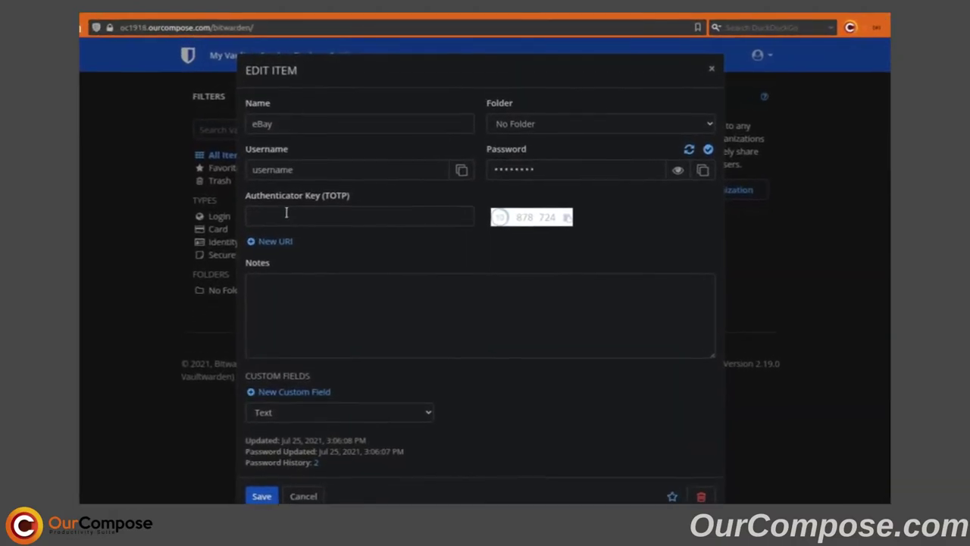
{"action": "left_click_drag", "start_coordinate": [247, 197], "coordinate": [341, 202]}
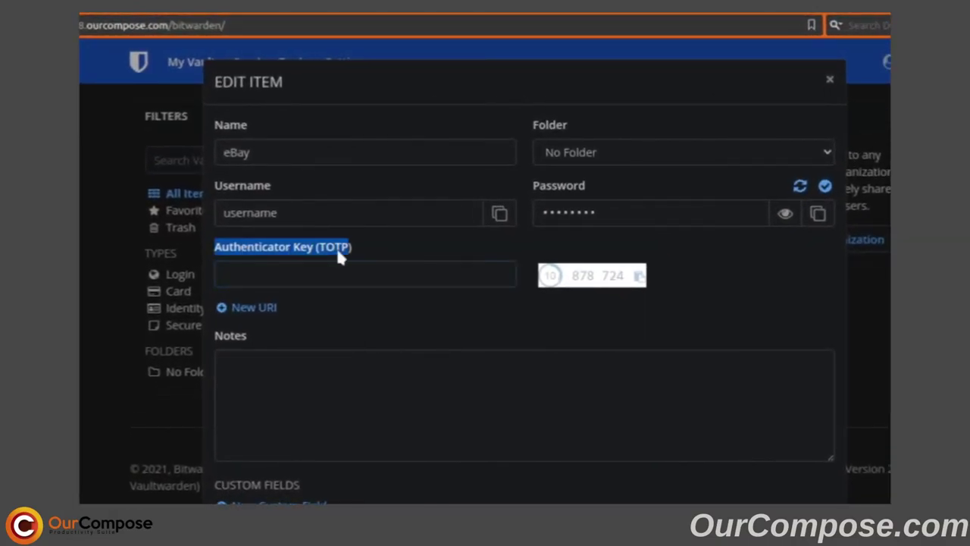
{"action": "left_click", "coordinate": [328, 251]}
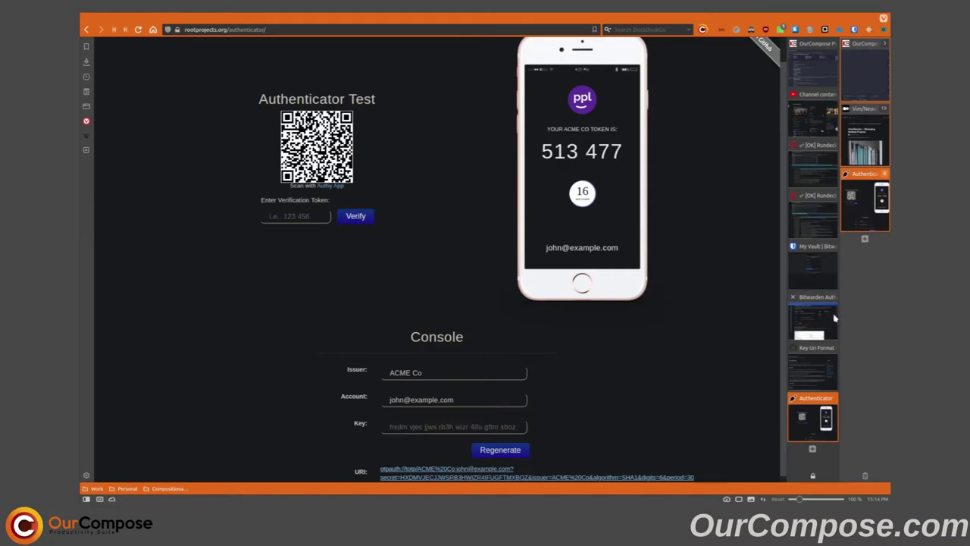
{"action": "left_click", "coordinate": [813, 265]}
{"action": "left_click", "coordinate": [388, 164]}
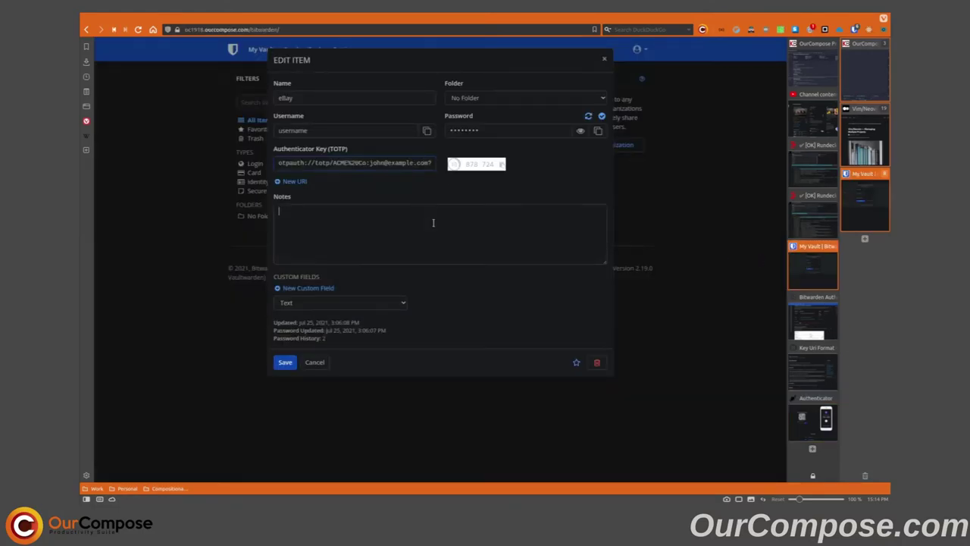
{"action": "left_click", "coordinate": [433, 221]}
{"action": "left_click", "coordinate": [284, 362]}
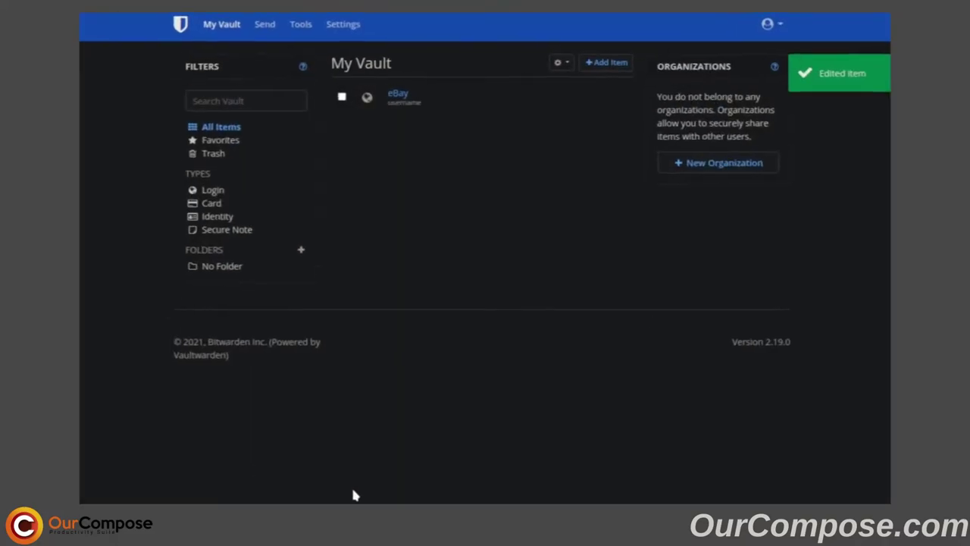
Open the eBay login and select its current six-digit authenticator code.
{"action": "left_click", "coordinate": [396, 96]}
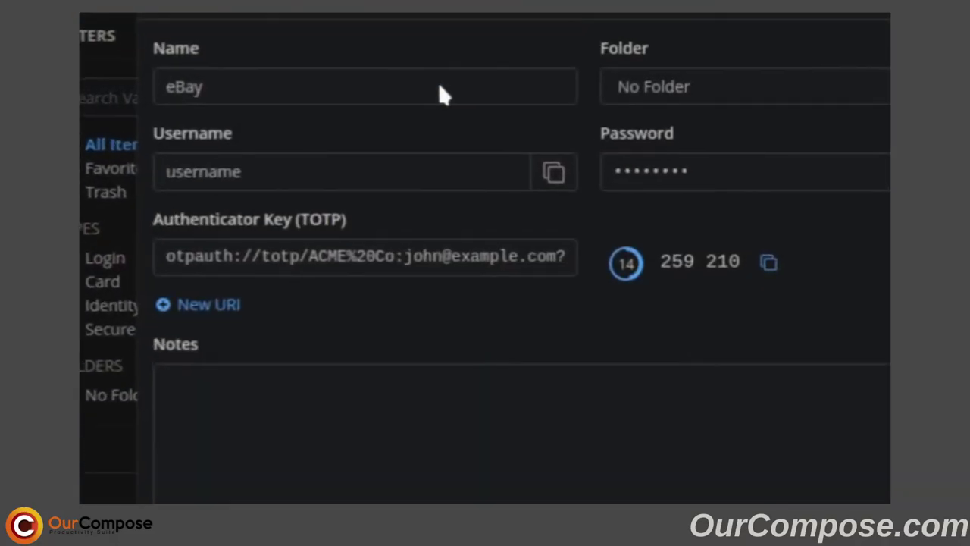
{"action": "left_click_drag", "start_coordinate": [663, 261], "coordinate": [729, 263]}
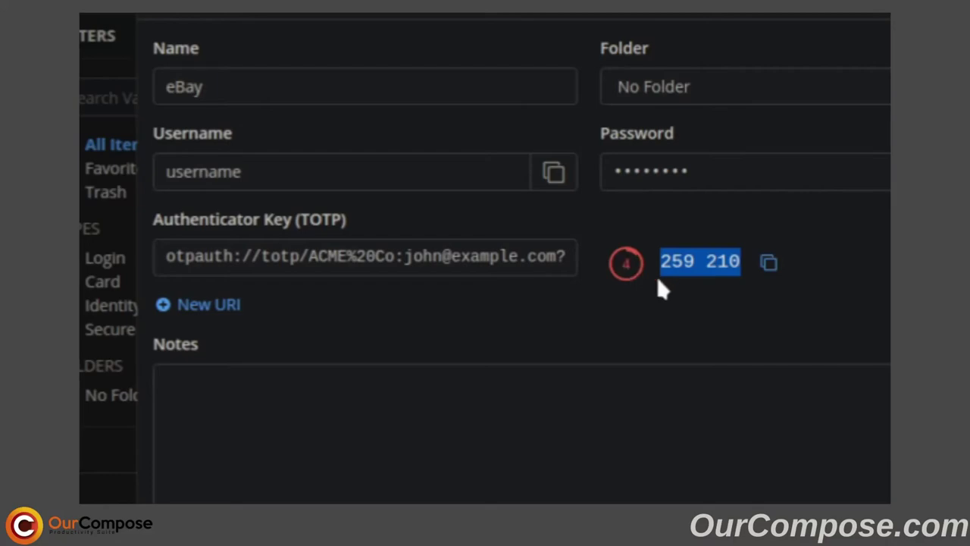
{"action": "left_click", "coordinate": [693, 258]}
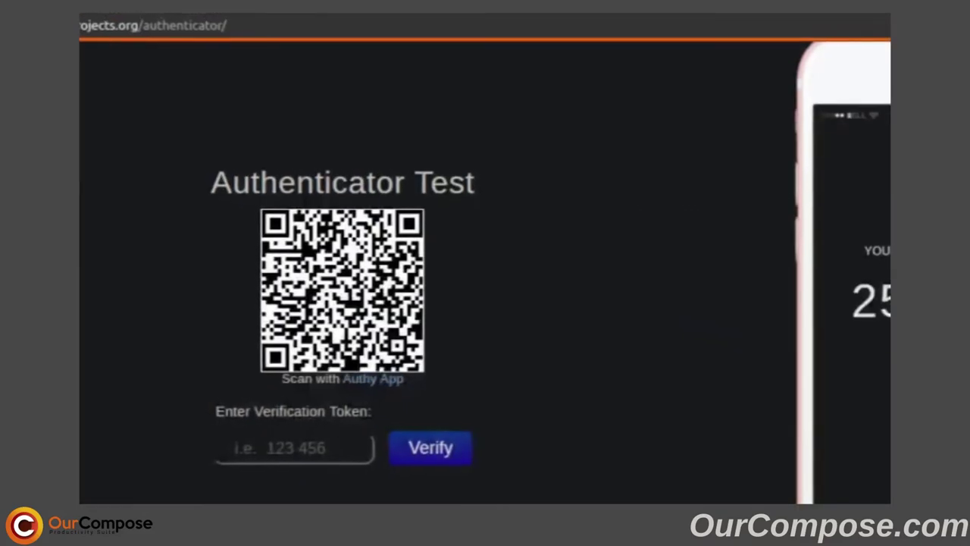
Enter Bitwarden's current eBay code as the verification token and dismiss the Correct! alert.
{"action": "left_click", "coordinate": [307, 447]}
{"action": "type", "text": "617781"}
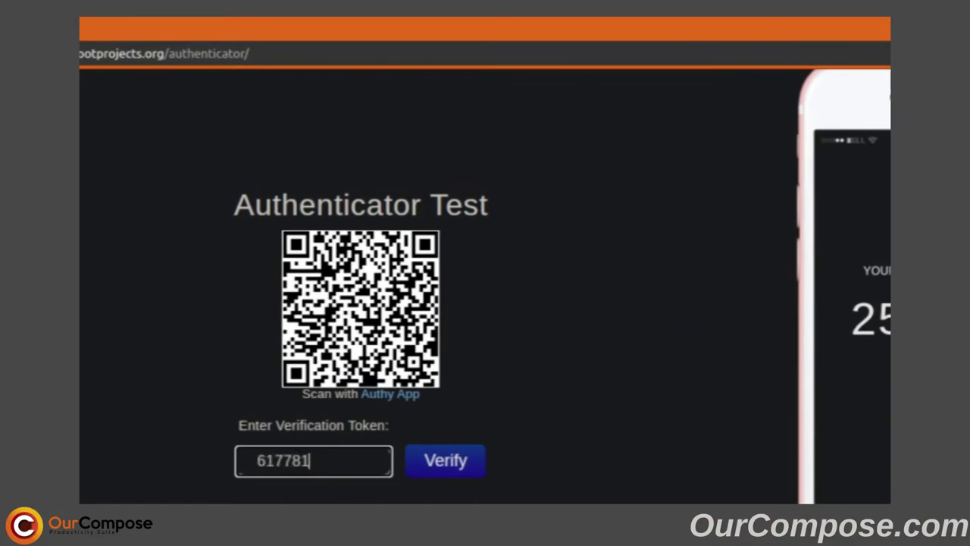
{"action": "left_click", "coordinate": [449, 466]}
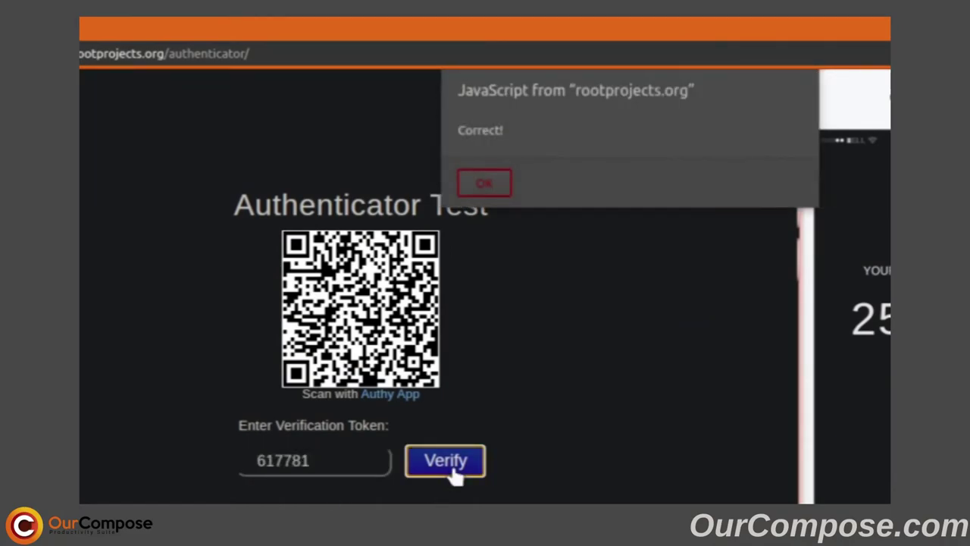
{"action": "left_click", "coordinate": [482, 181]}
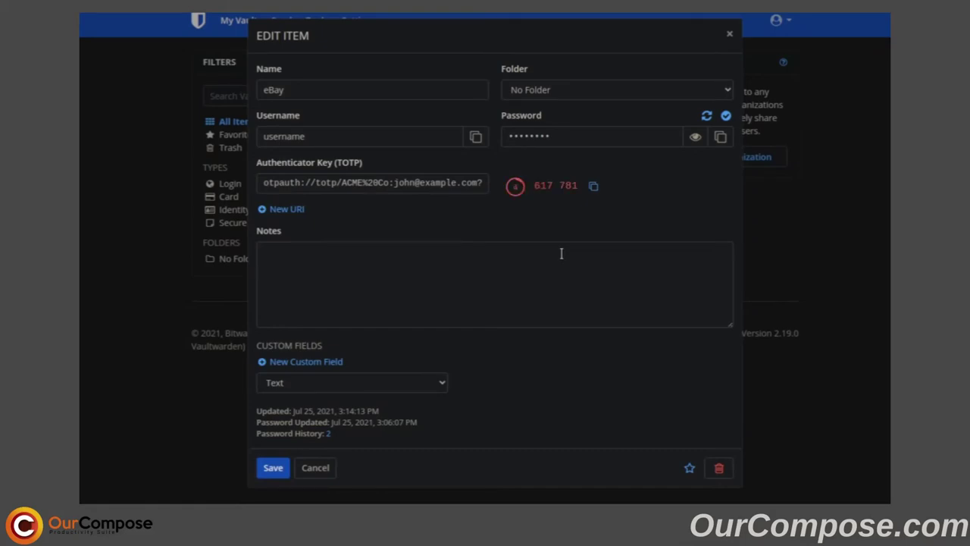
Cancel the eBay Edit Item dialog to return to the single-entry My Vault list.
{"action": "left_click", "coordinate": [316, 468]}
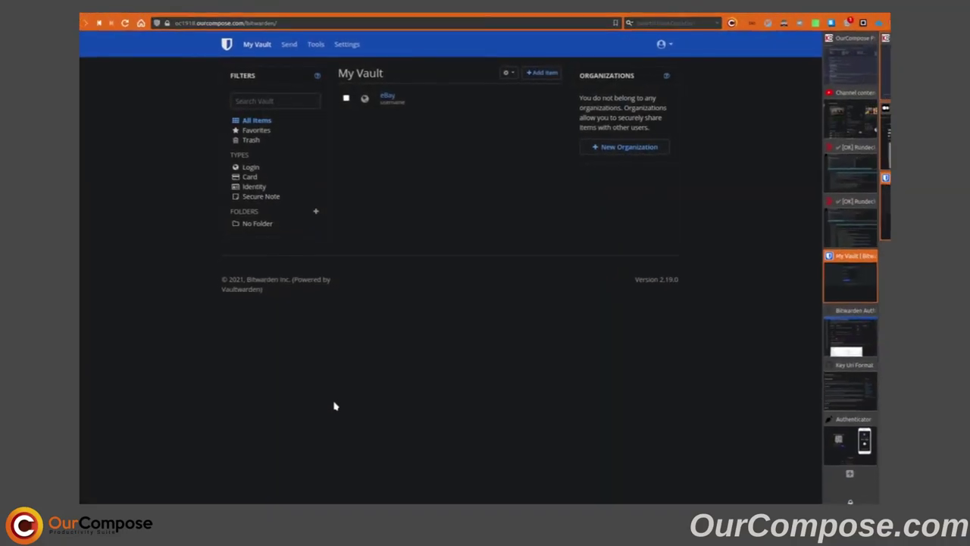